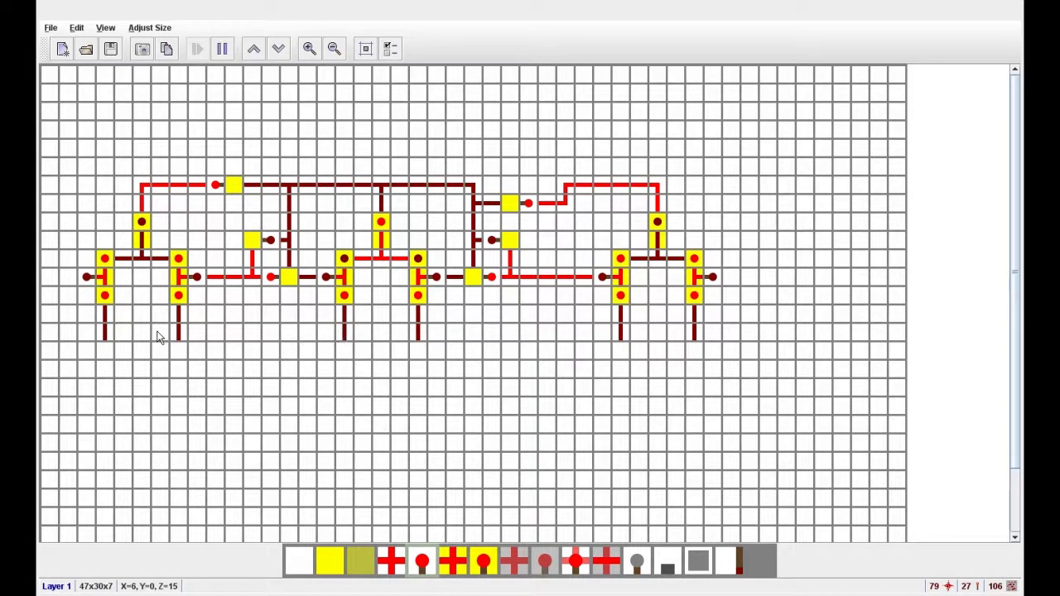
Place and remove trial input torches under three output wires, leaving the circuit unchanged
click(344, 333)
right_click(343, 334)
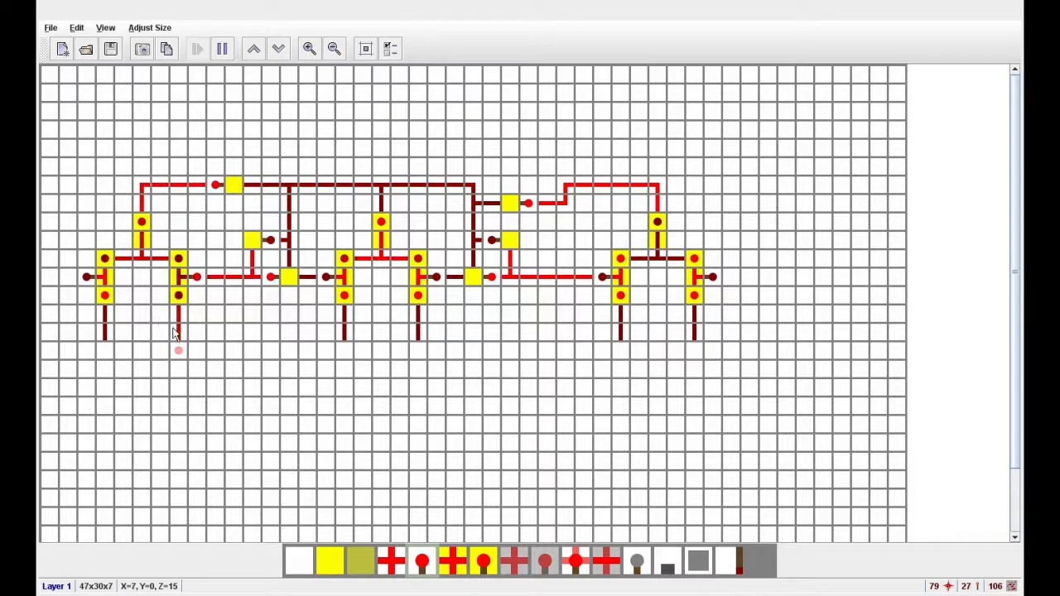
click(420, 346)
right_click(421, 346)
click(621, 346)
right_click(621, 346)
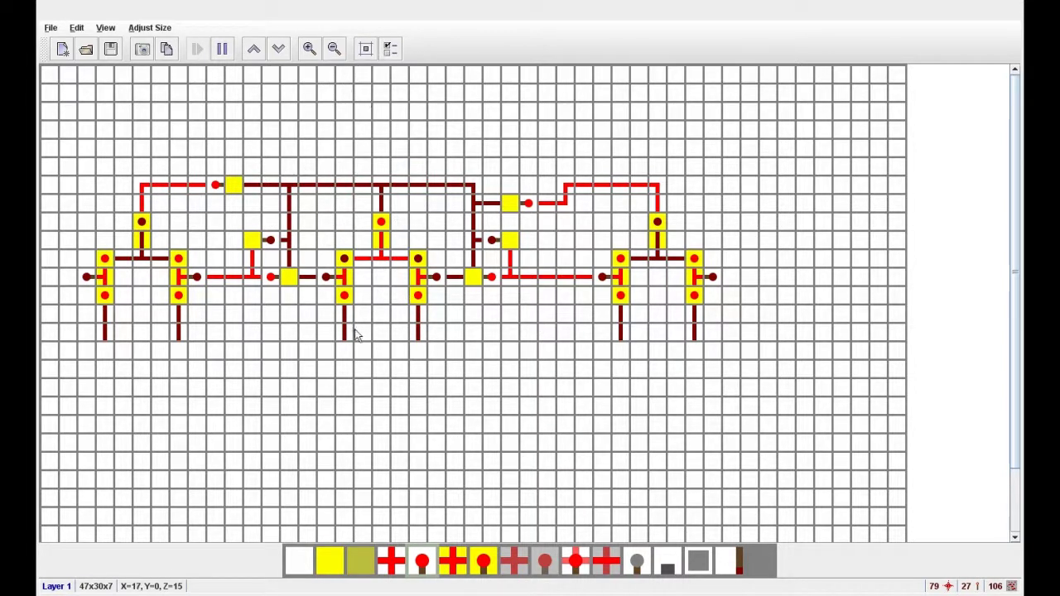
Place a redstone torch below the second left output wire, shifting the power pattern
click(178, 350)
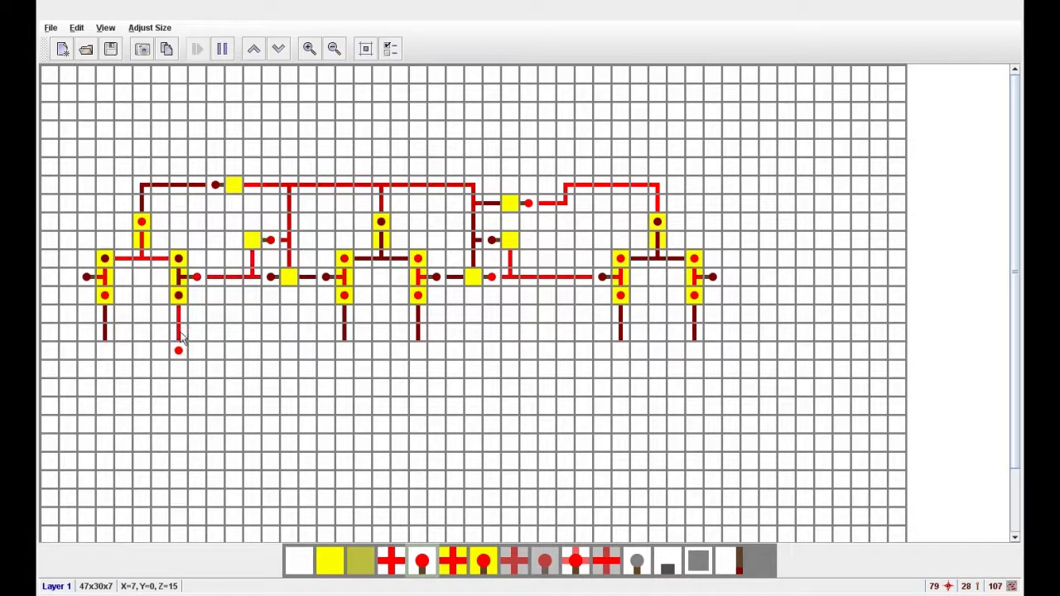